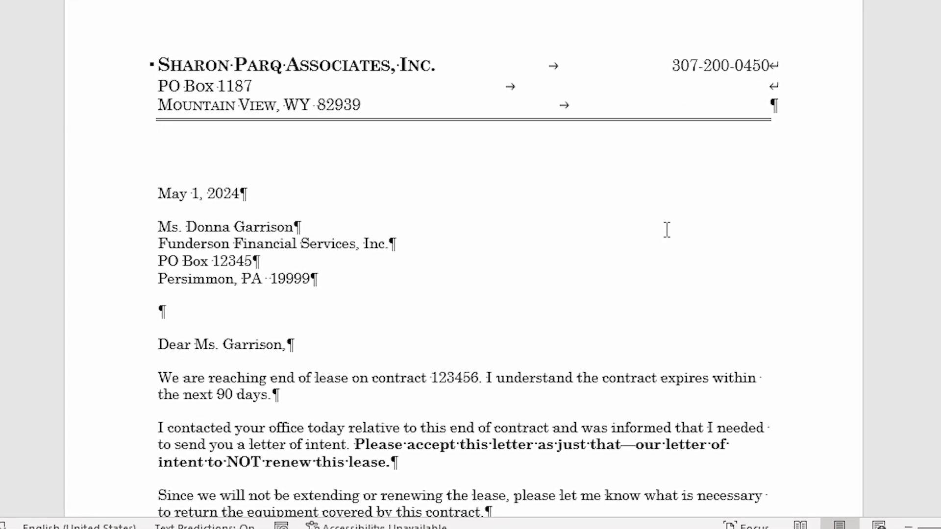
Select the closing from 'Sincerely,' through the Sharon Parq Associates, Inc. line and start a building block.
{"action": "scroll", "coordinate": [625, 212], "scroll_direction": "down", "scroll_amount": 5}
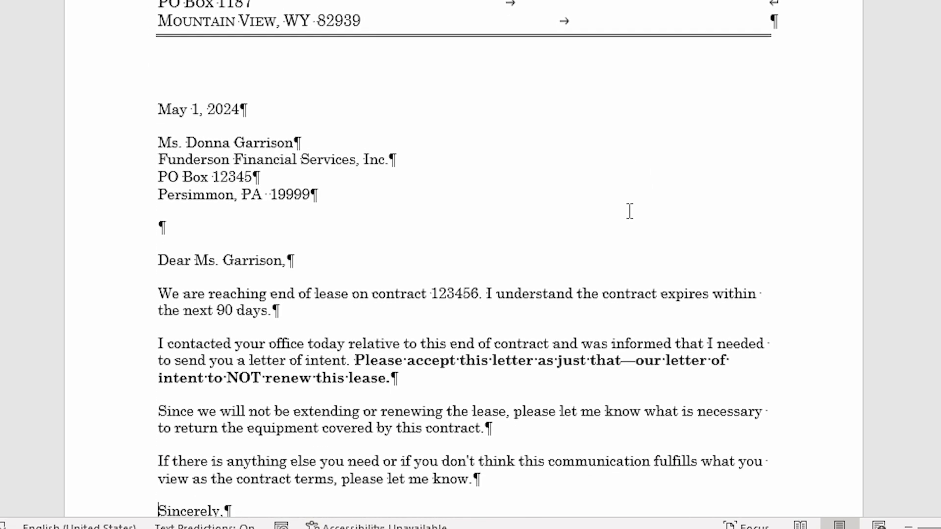
{"action": "scroll", "coordinate": [618, 213], "scroll_direction": "down", "scroll_amount": 4}
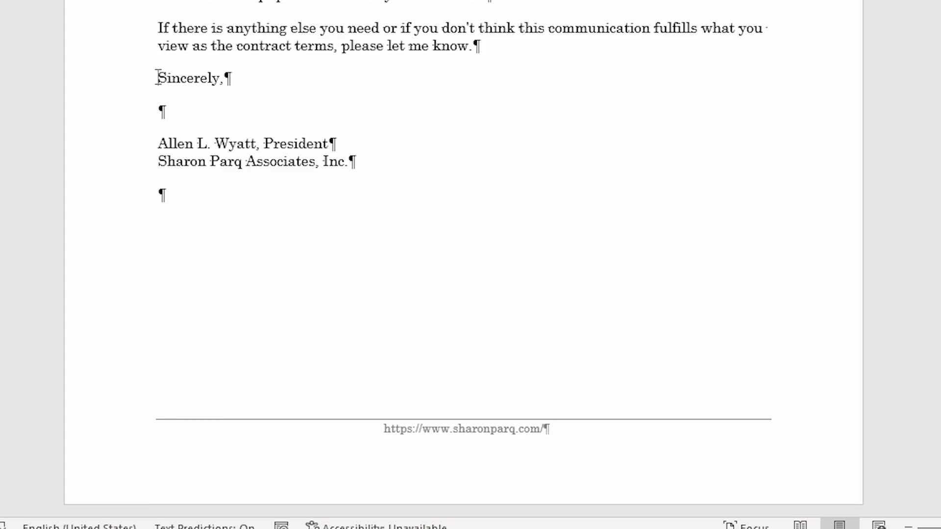
{"action": "left_click_drag", "start_coordinate": [158, 78], "coordinate": [372, 164]}
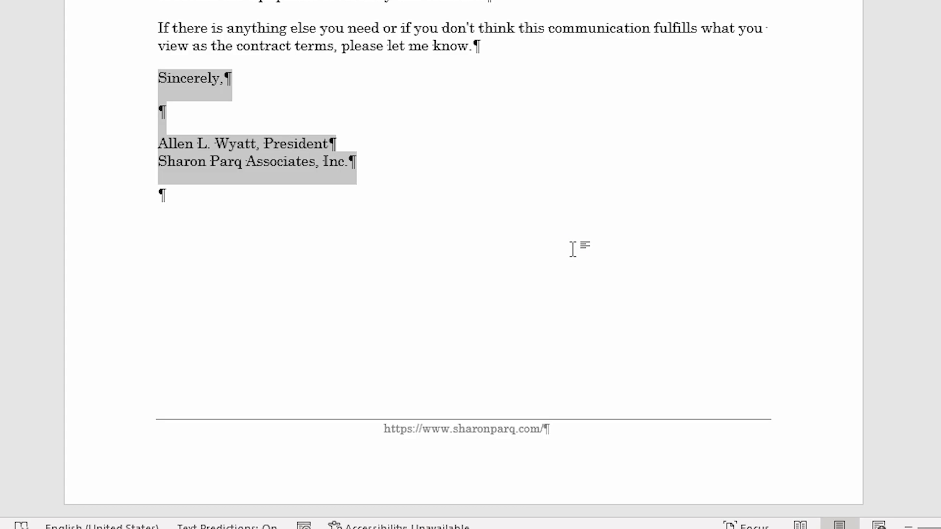
{"action": "key", "text": "alt+F3"}
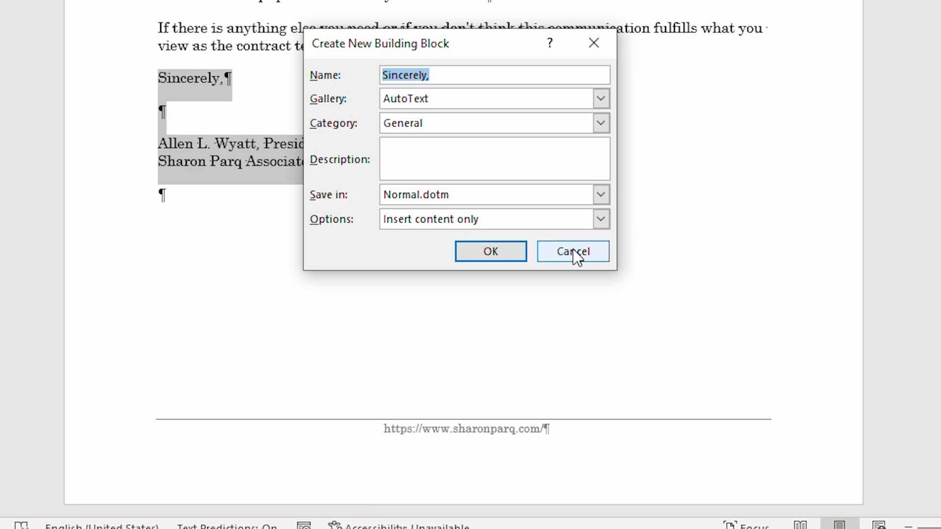
Name the new building block SigLine and save it as AutoText.
{"action": "type", "text": "Sig"}
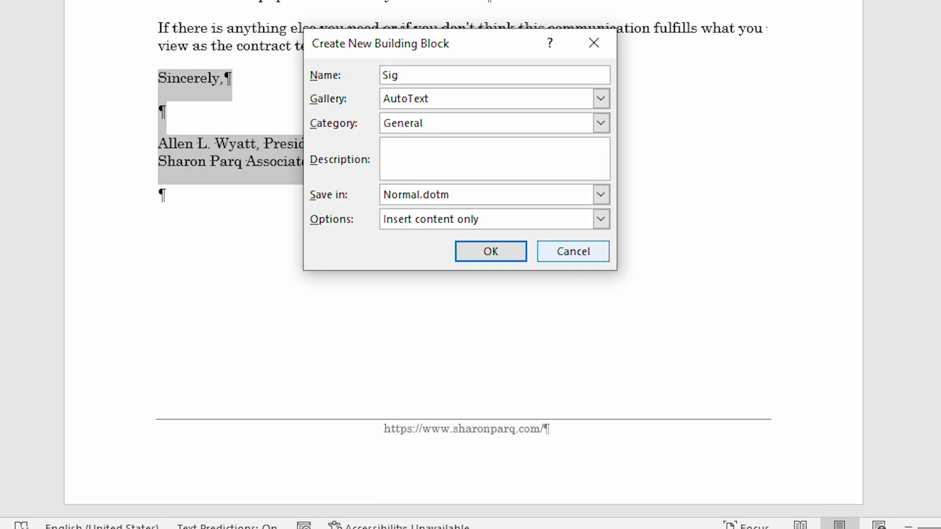
{"action": "type", "text": "Line"}
{"action": "left_click", "coordinate": [514, 251]}
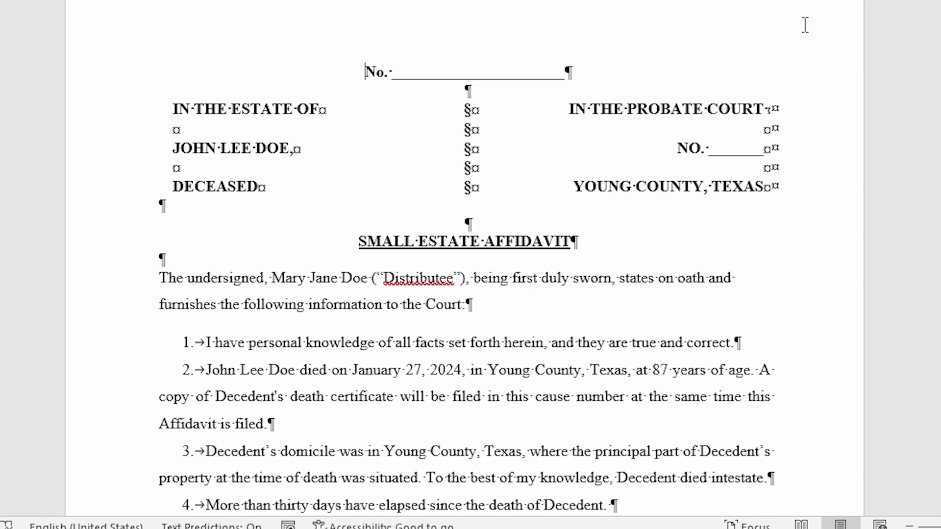
Select the affidavit's court caption and SMALL ESTATE AFFIDAVIT title.
{"action": "left_click_drag", "start_coordinate": [129, 83], "coordinate": [158, 269]}
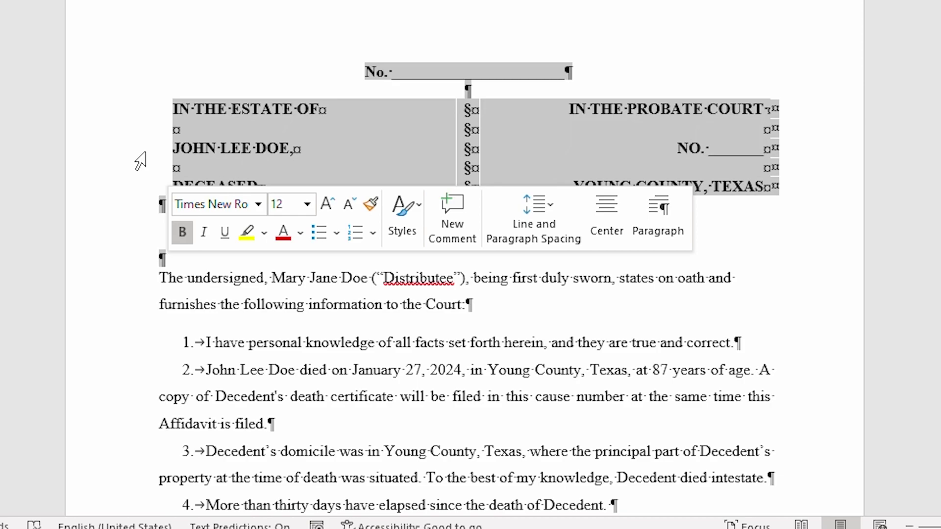
Save the selected caption and title as an AutoText building block named SEA Heading.
{"action": "key", "text": "alt+F3"}
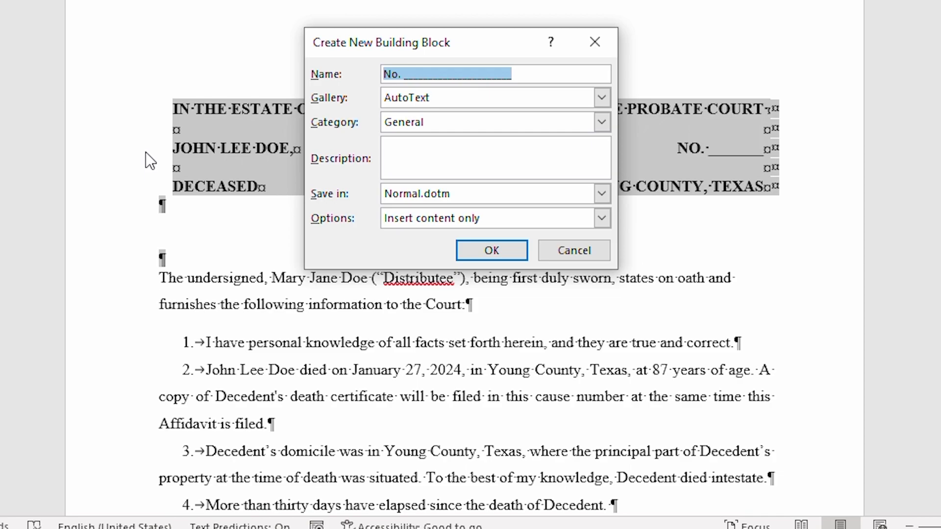
{"action": "type", "text": "SEA"}
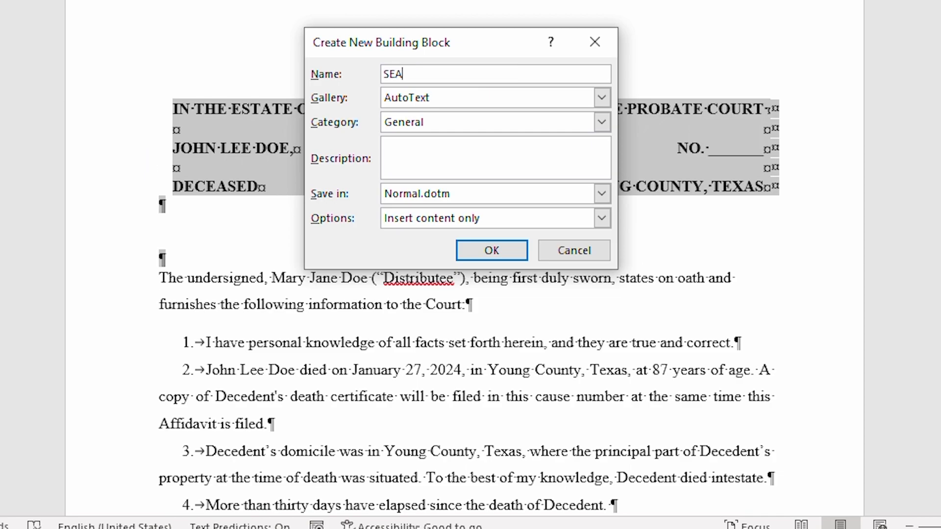
{"action": "type", "text": " Heading"}
{"action": "left_click", "coordinate": [483, 250]}
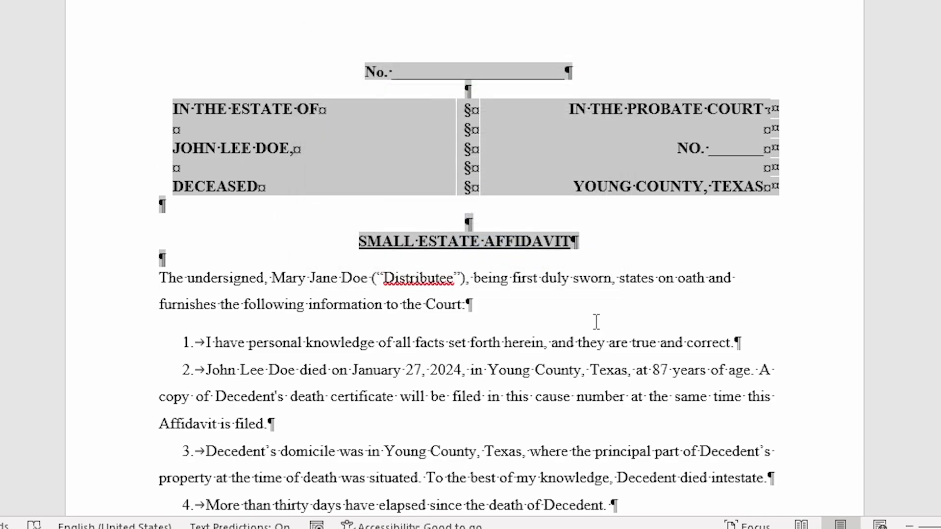
Select page 3's witness section from the State of Texas line through the Notary Public line.
{"action": "scroll", "coordinate": [596, 321], "scroll_direction": "down", "scroll_amount": 10}
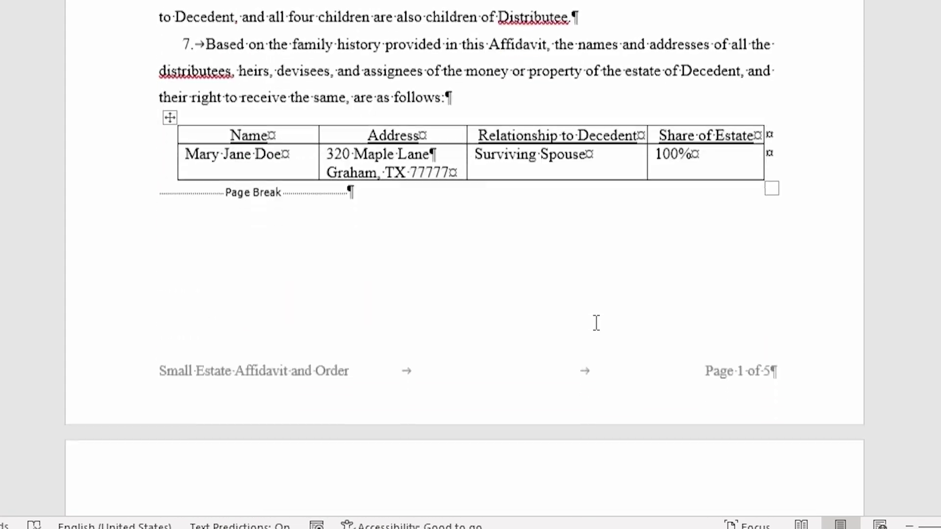
{"action": "scroll", "coordinate": [597, 324], "scroll_direction": "down", "scroll_amount": 15}
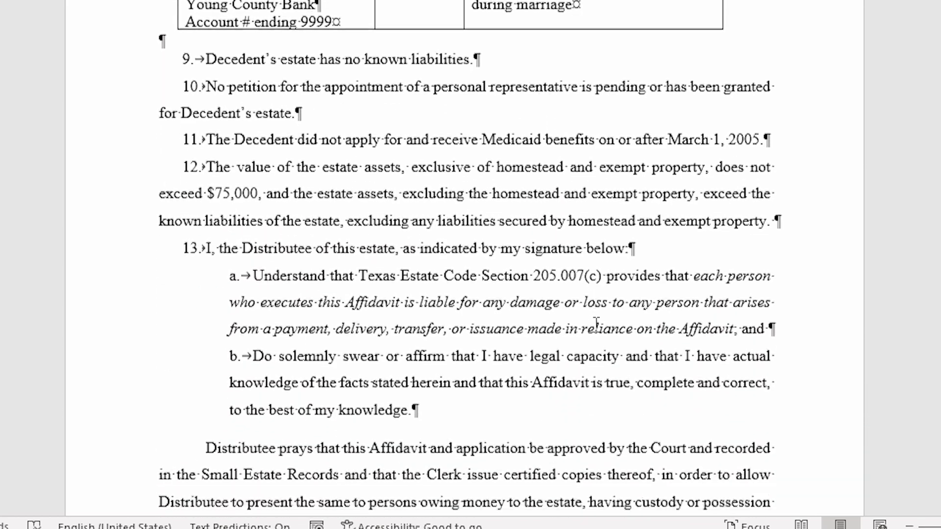
{"action": "scroll", "coordinate": [597, 325], "scroll_direction": "down", "scroll_amount": 8}
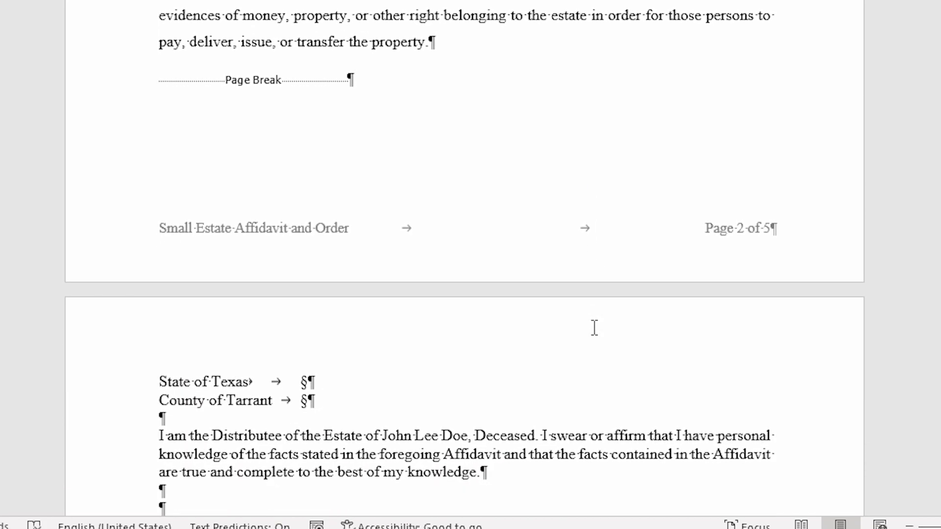
{"action": "scroll", "coordinate": [593, 332], "scroll_direction": "down", "scroll_amount": 3}
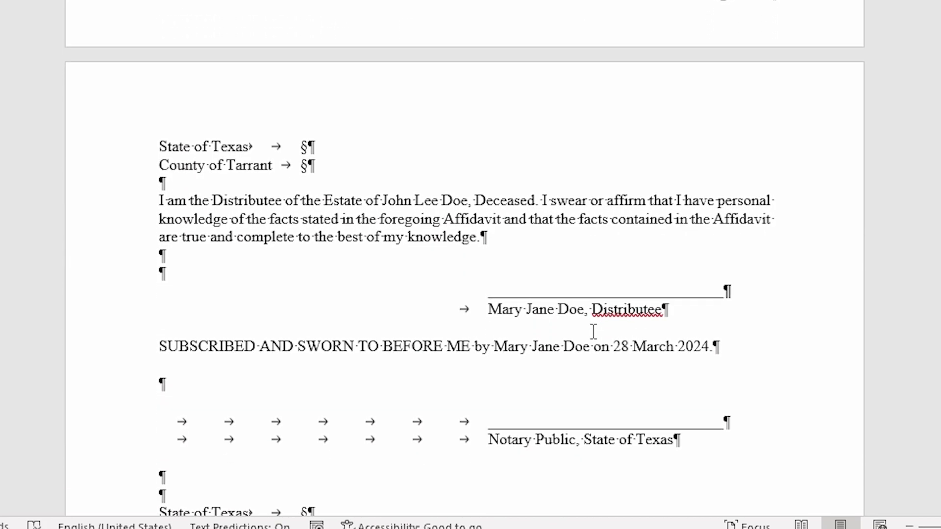
{"action": "scroll", "coordinate": [579, 330], "scroll_direction": "down", "scroll_amount": 6}
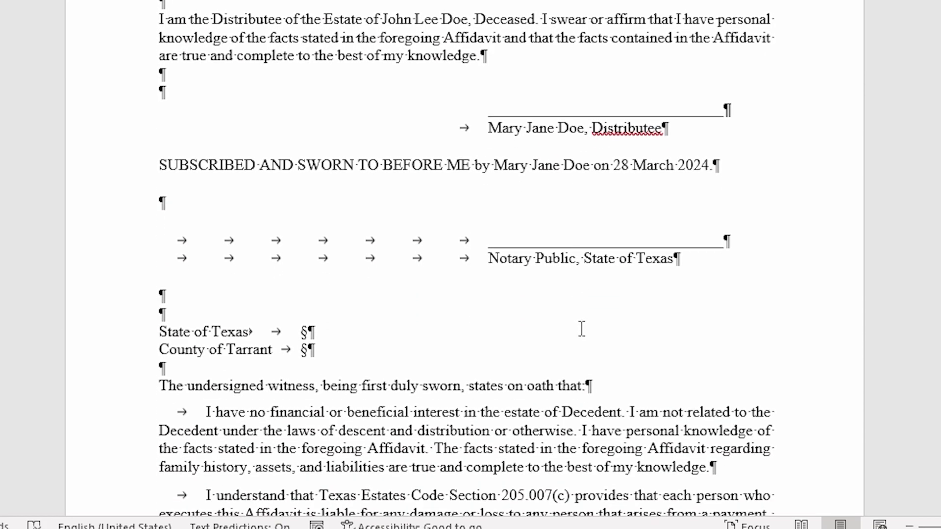
{"action": "scroll", "coordinate": [582, 329], "scroll_direction": "down", "scroll_amount": 6}
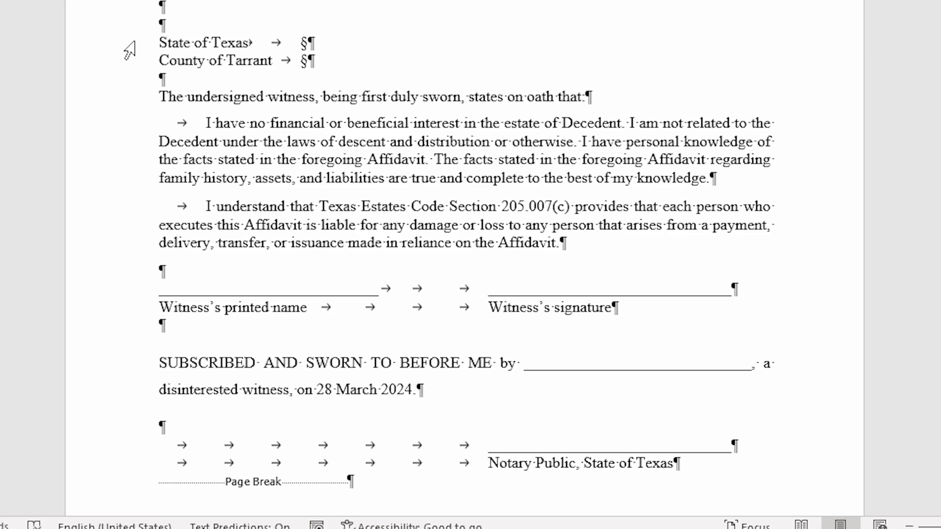
{"action": "left_click_drag", "start_coordinate": [126, 56], "coordinate": [127, 86]}
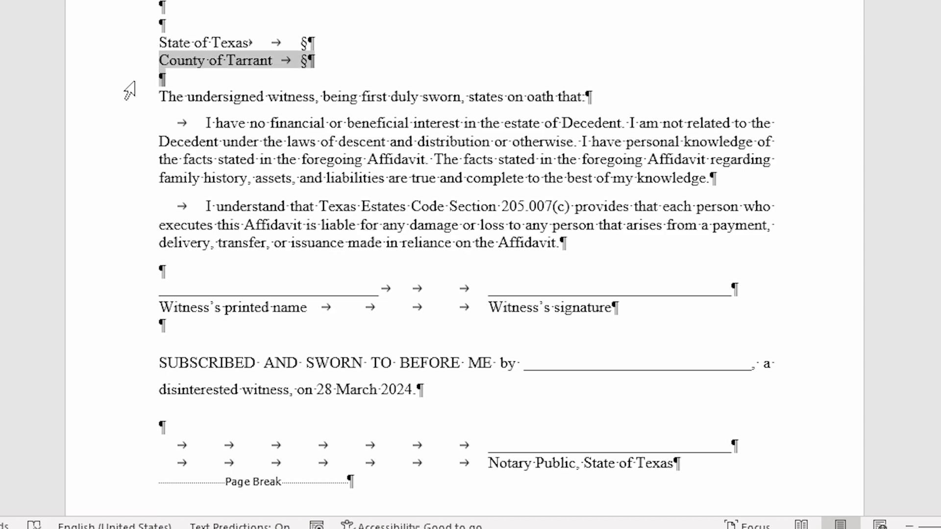
{"action": "left_click", "coordinate": [100, 53]}
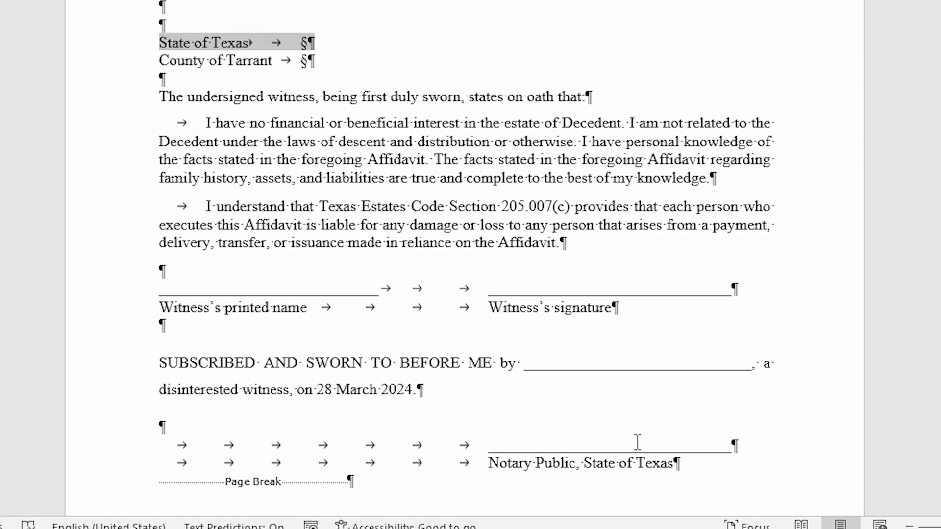
{"action": "left_click", "coordinate": [699, 464], "text": "shift"}
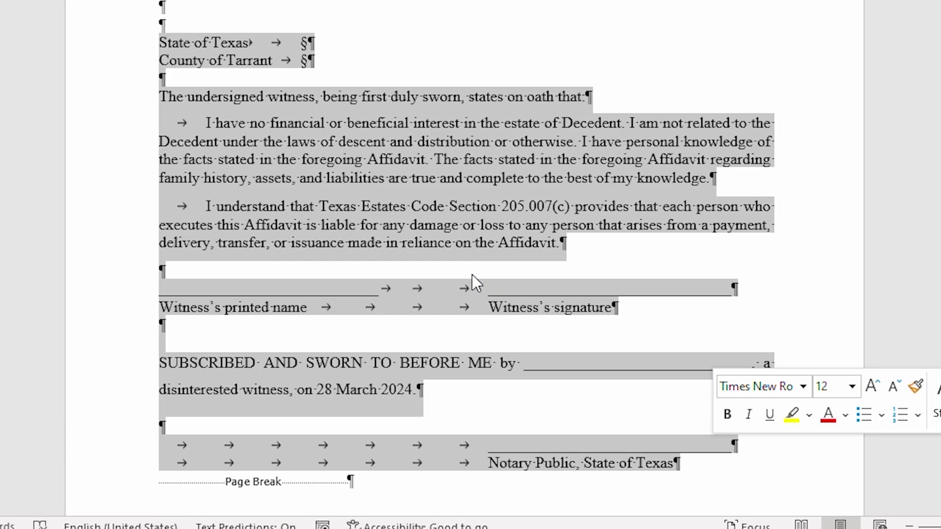
Store the selected witness section as a building block called SEA Witness.
{"action": "key", "text": "alt+F3"}
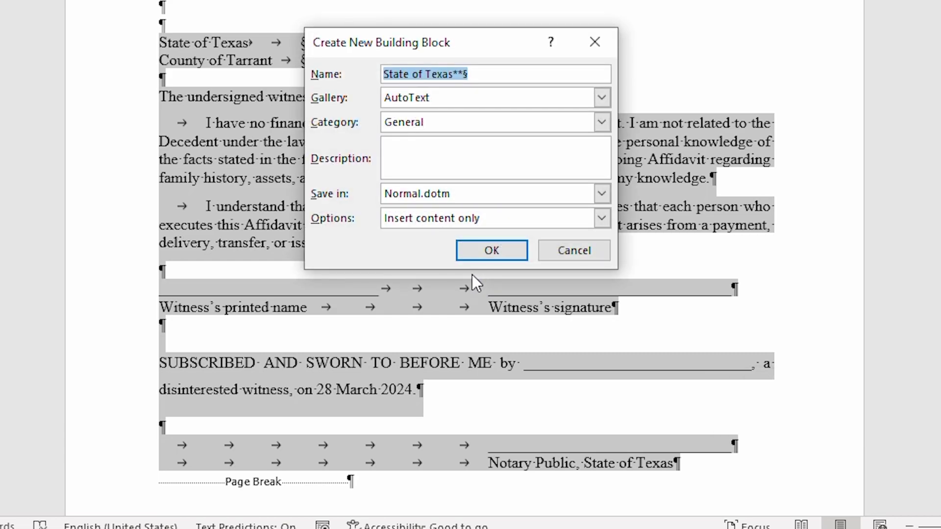
{"action": "type", "text": "SEA"}
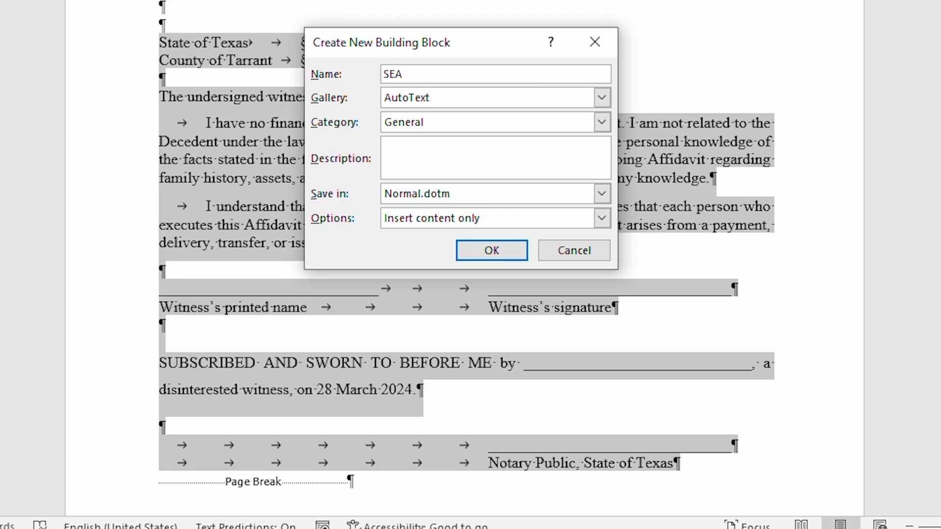
{"action": "type", "text": " Witness"}
{"action": "left_click", "coordinate": [507, 252]}
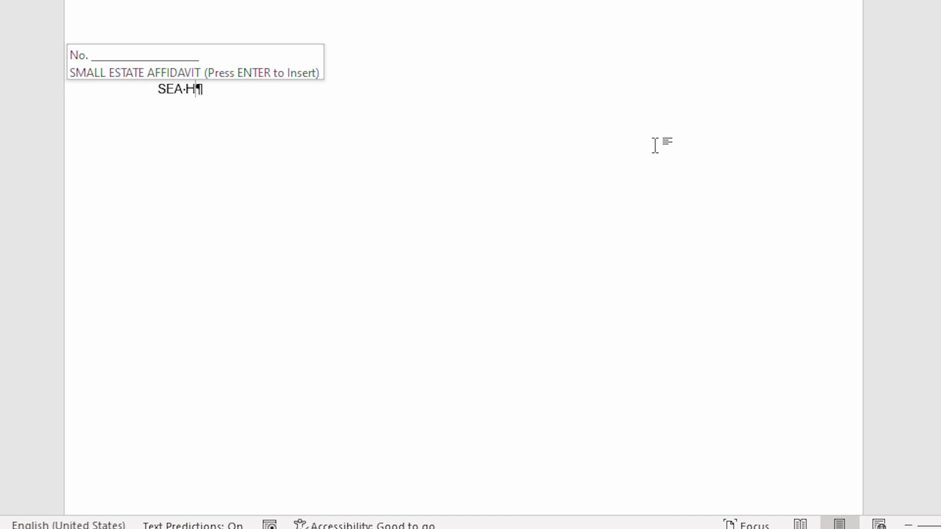
Accept the SEA Heading AutoComplete suggestion to insert the caption and affidavit title.
{"action": "key", "text": "Return"}
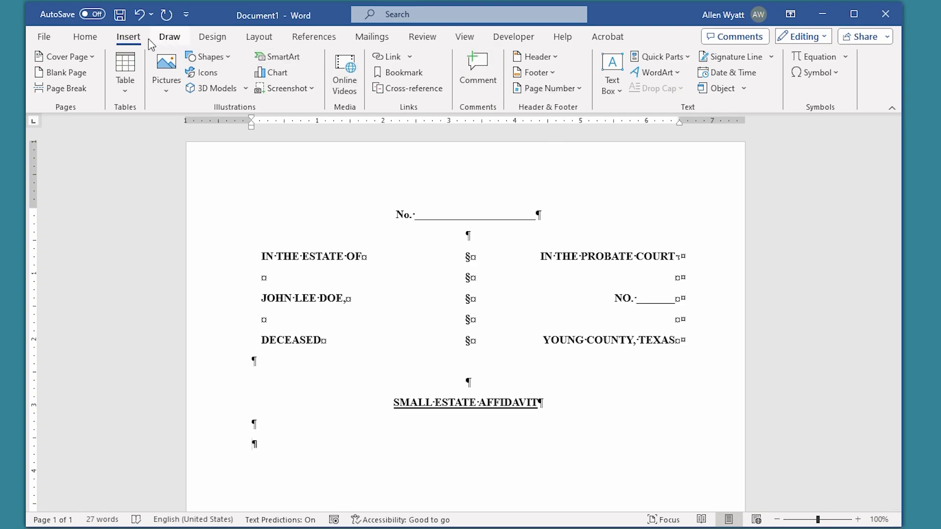
Open the Quick Parts dropdown on the Insert tab.
{"action": "left_click", "coordinate": [687, 59]}
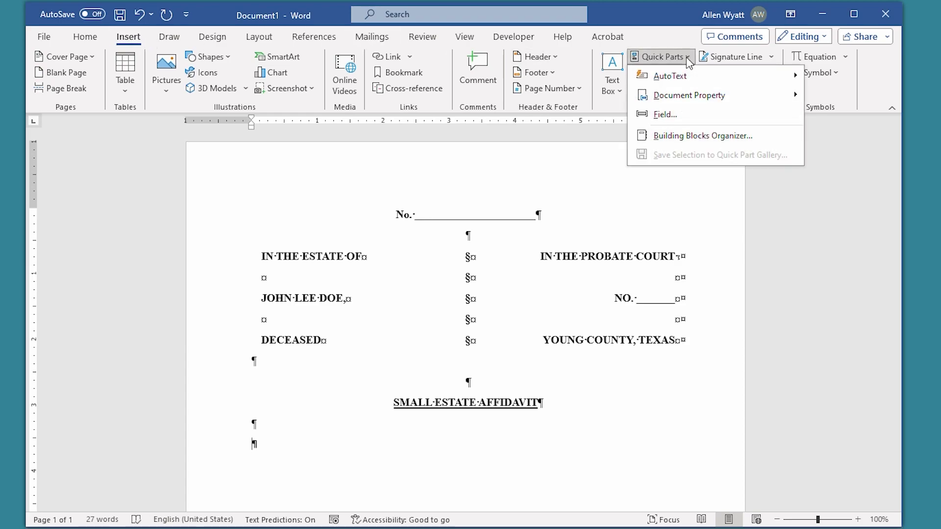
Open the Building Blocks Organizer and preview the SigLine entry.
{"action": "left_click", "coordinate": [706, 144]}
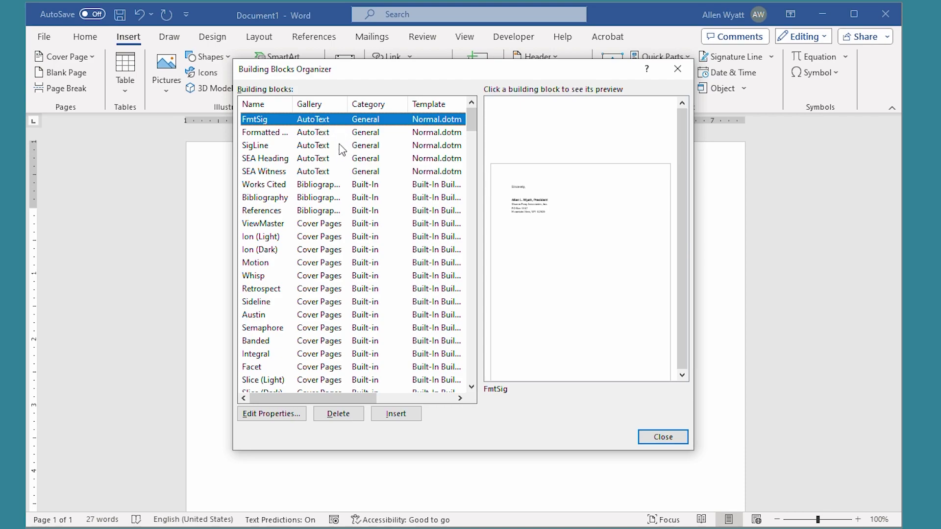
{"action": "left_click", "coordinate": [273, 140]}
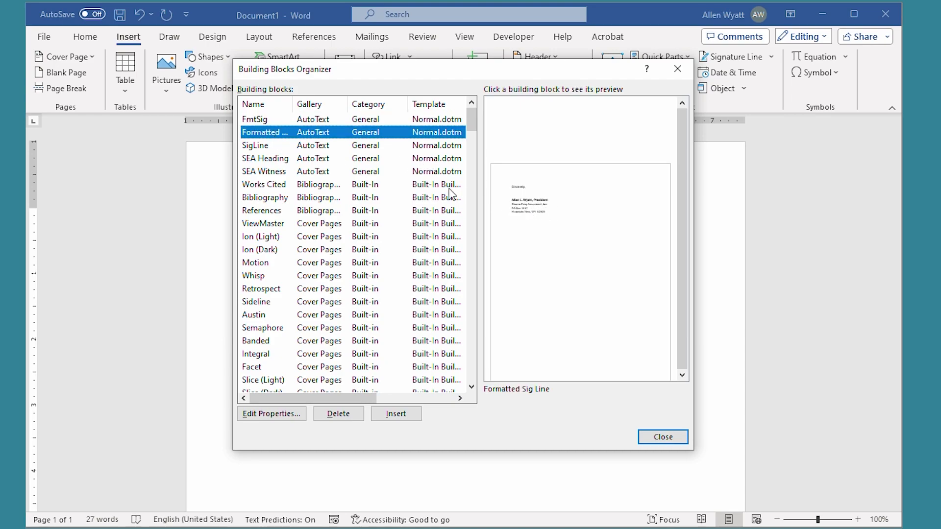
{"action": "left_click", "coordinate": [283, 146]}
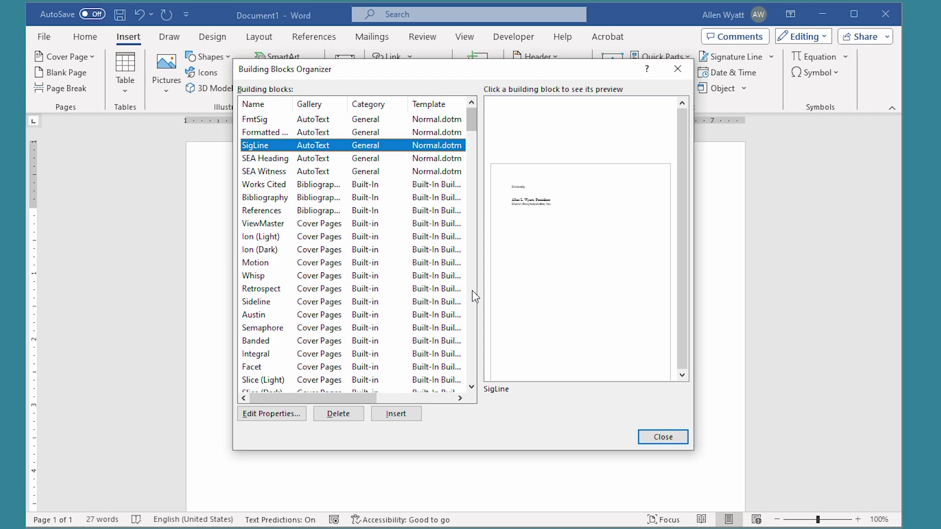
{"action": "mouse_move", "coordinate": [472, 125]}
{"action": "left_mouse_down"}
{"action": "mouse_move", "coordinate": [466, 289]}
{"action": "mouse_move", "coordinate": [481, 391]}
{"action": "mouse_move", "coordinate": [472, 116]}
{"action": "left_mouse_up"}
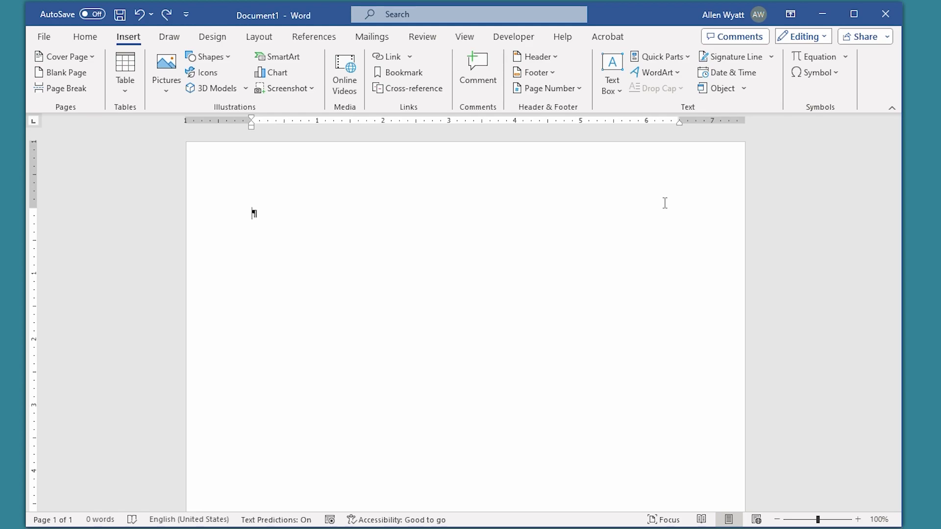
Insert the SigLine block via its SigL AutoComplete and make the name line bold.
{"action": "type", "text": "Si"}
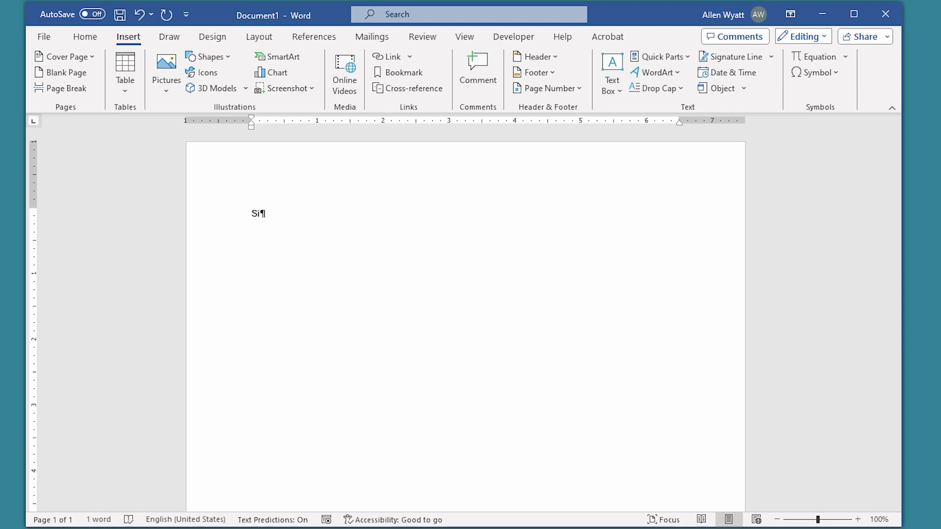
{"action": "type", "text": "gL"}
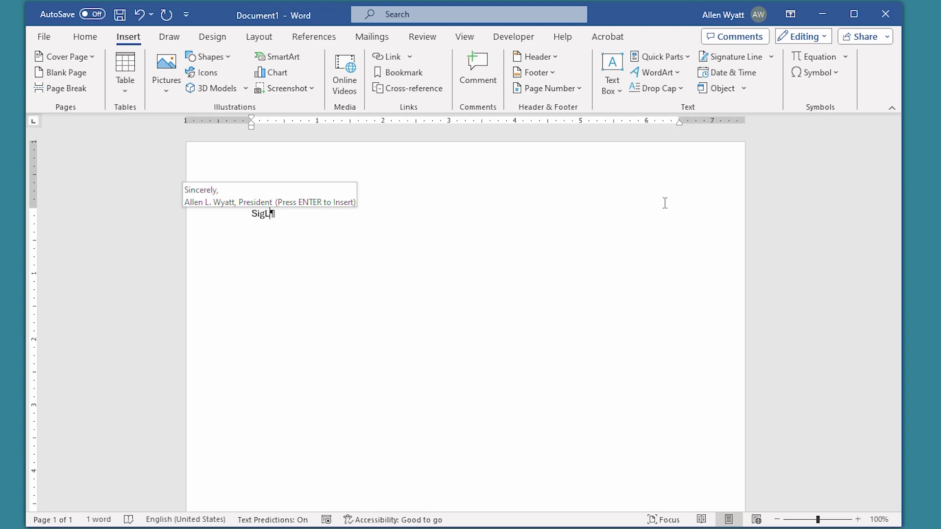
{"action": "key", "text": "Return"}
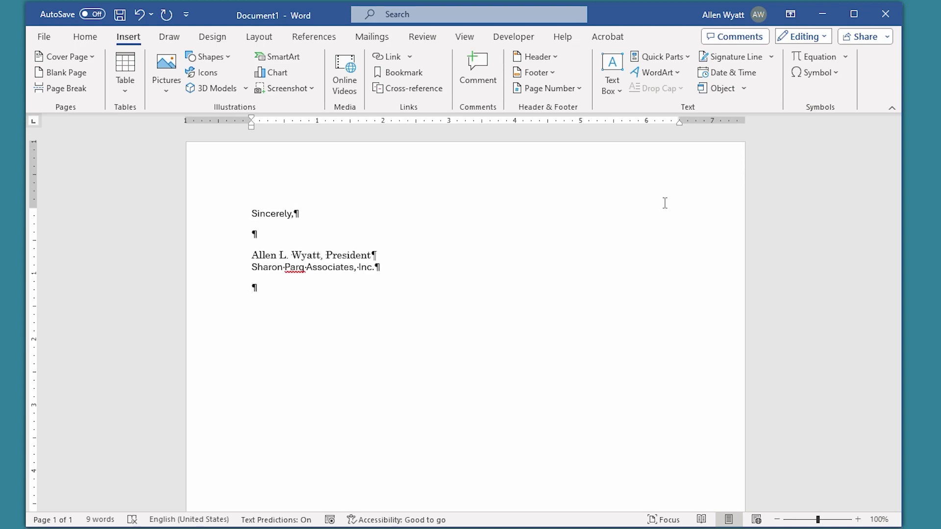
{"action": "key", "text": "Up"}
{"action": "key", "text": "Up"}
{"action": "key", "text": "shift+Down"}
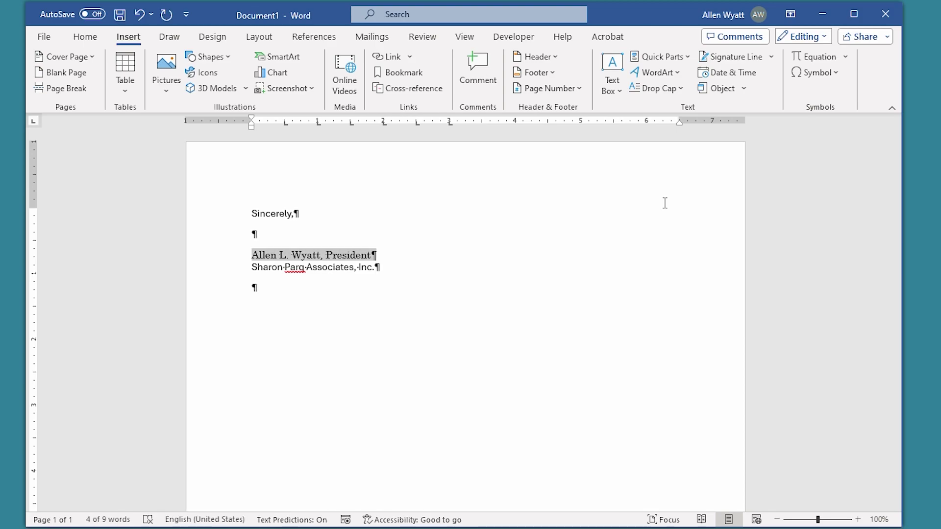
{"action": "key", "text": "ctrl+b"}
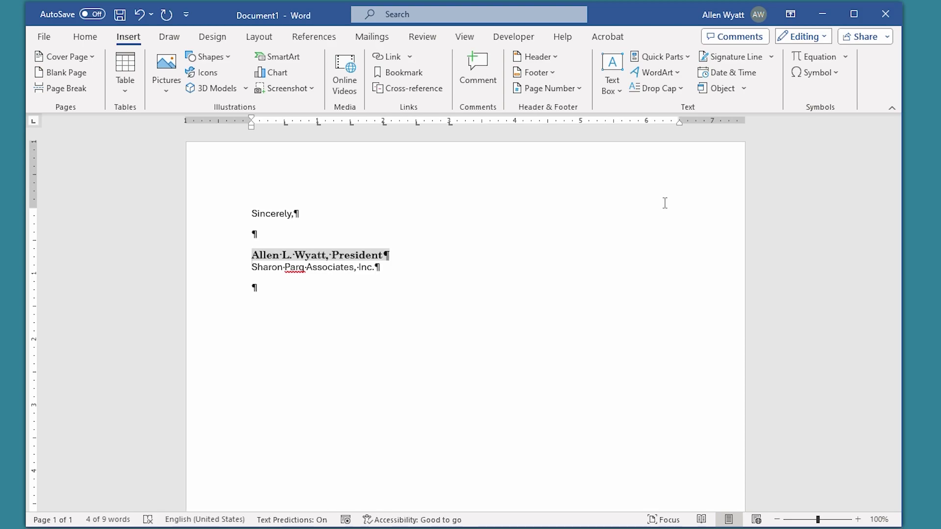
Reduce the signature's company line to 10 pt font size.
{"action": "key", "text": "Right"}
{"action": "key", "text": "shift+Down"}
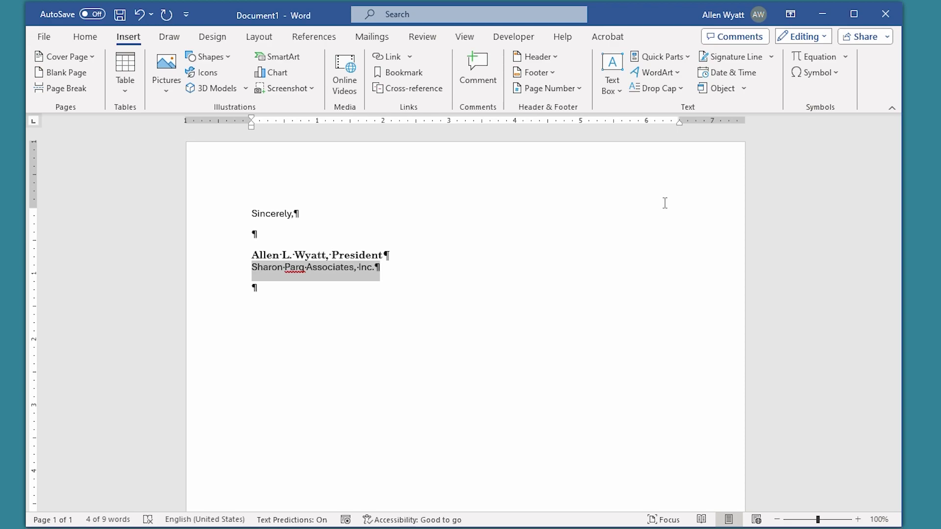
{"action": "left_click", "coordinate": [85, 38]}
{"action": "left_click", "coordinate": [224, 57]}
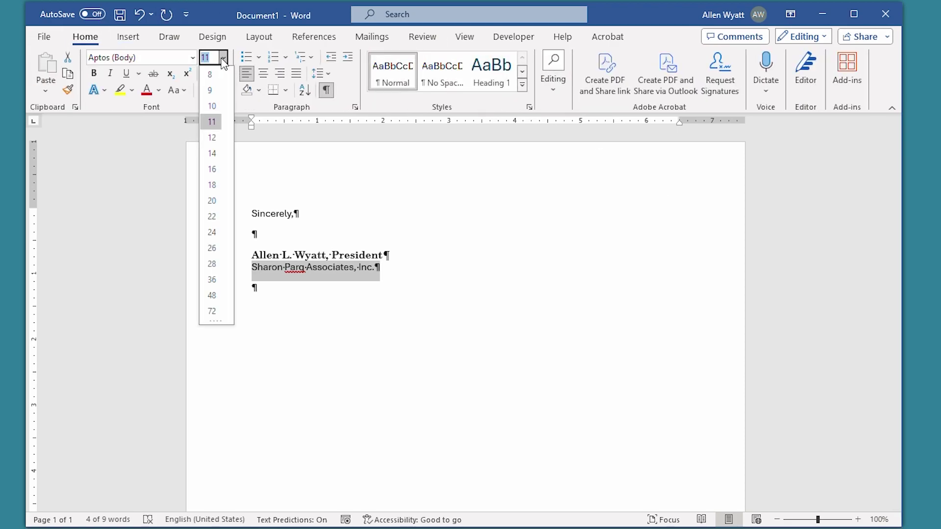
{"action": "left_click", "coordinate": [212, 106]}
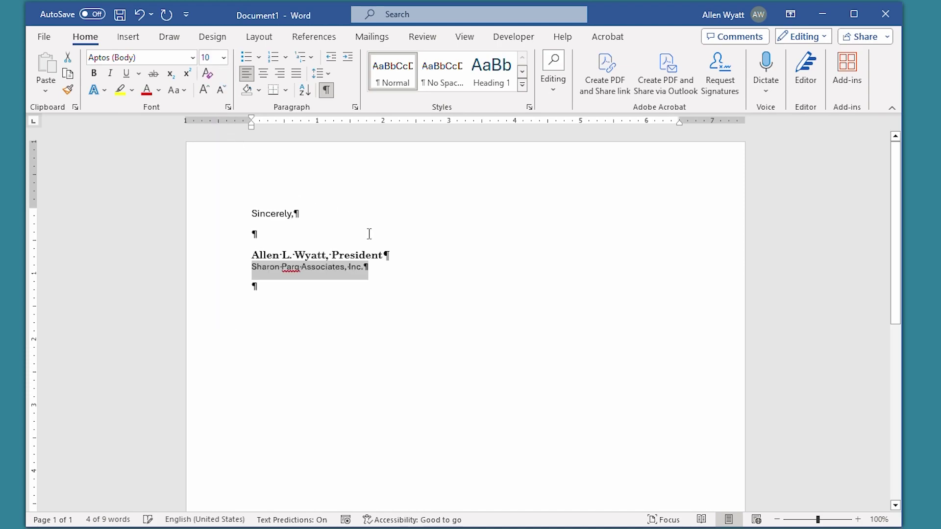
{"action": "left_click", "coordinate": [293, 236]}
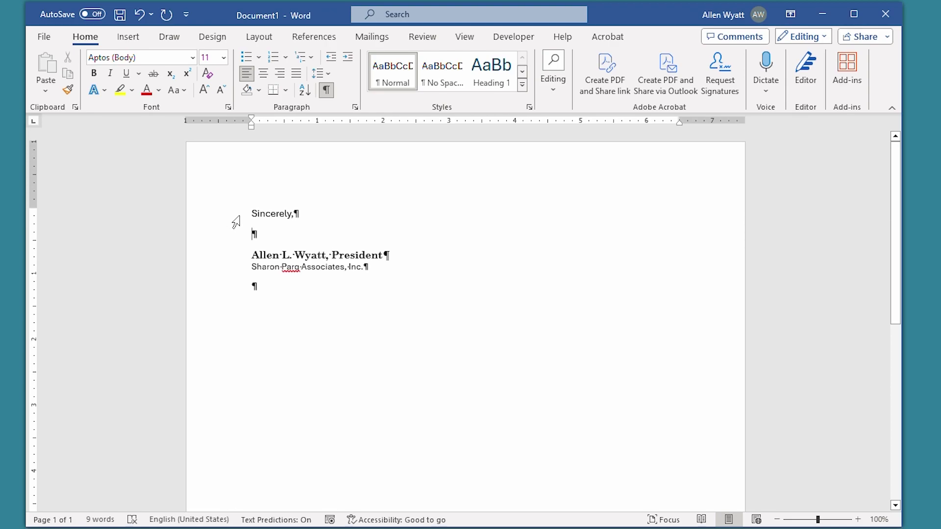
Save the selected signature block as building block 'SigLine', overwrite the old entry, and clear the page.
{"action": "left_click_drag", "start_coordinate": [236, 222], "coordinate": [228, 275]}
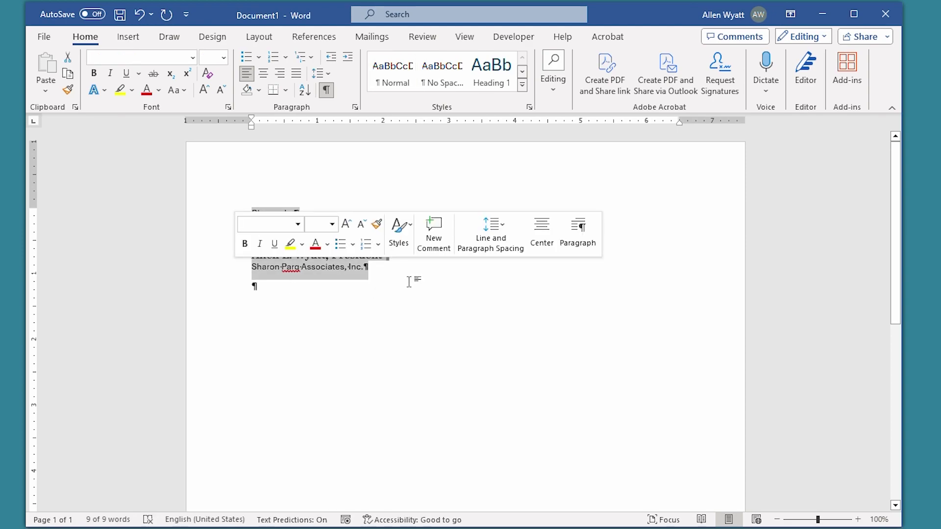
{"action": "key", "text": "alt+F3"}
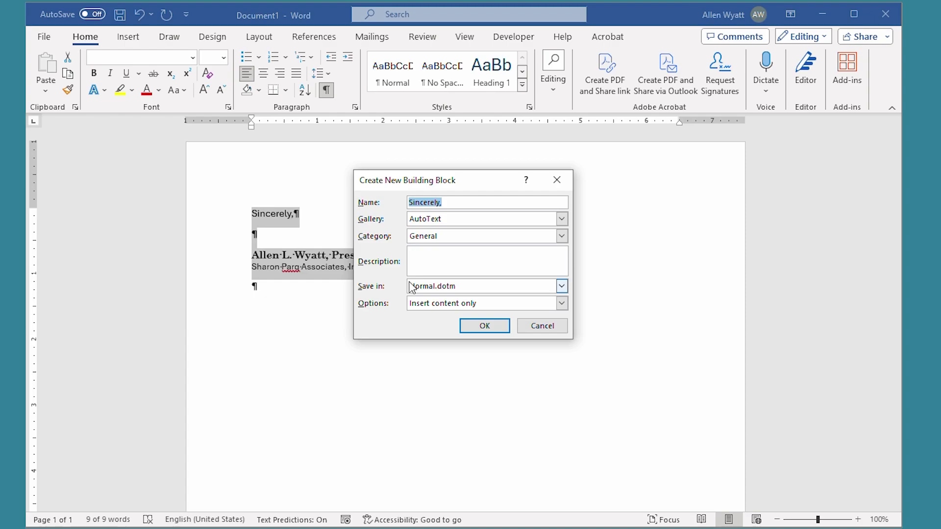
{"action": "type", "text": "SigLine"}
{"action": "left_click", "coordinate": [481, 326]}
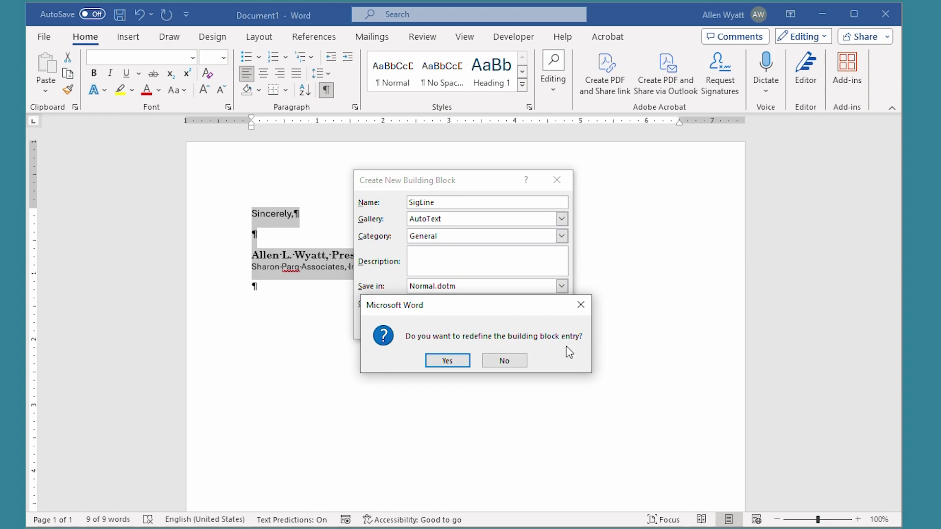
{"action": "left_click", "coordinate": [447, 362]}
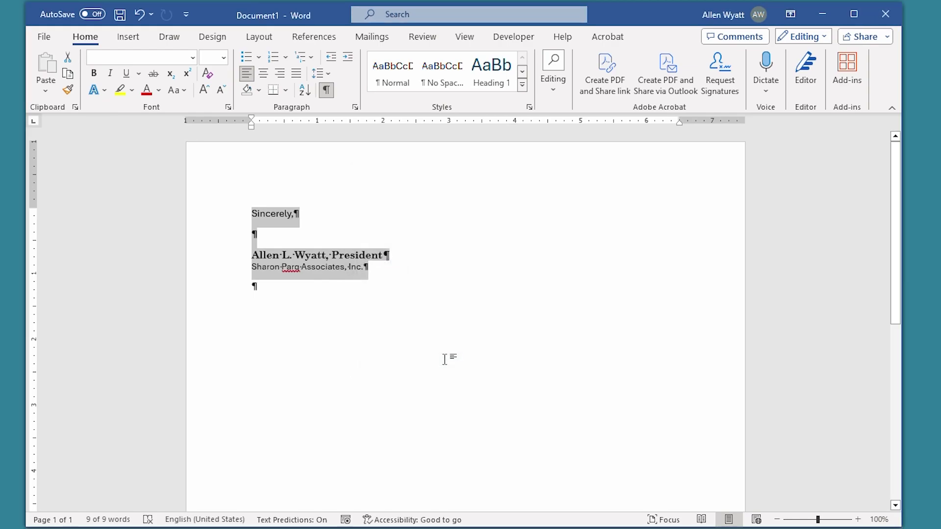
{"action": "key", "text": "Delete"}
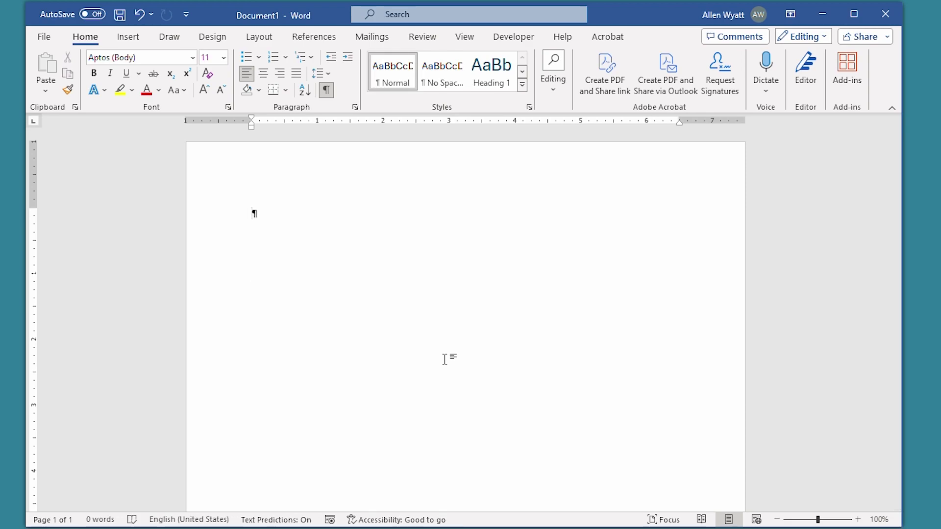
Test the redefined entry by inserting the SigLine signature with 'SigL'.
{"action": "type", "text": "SigL"}
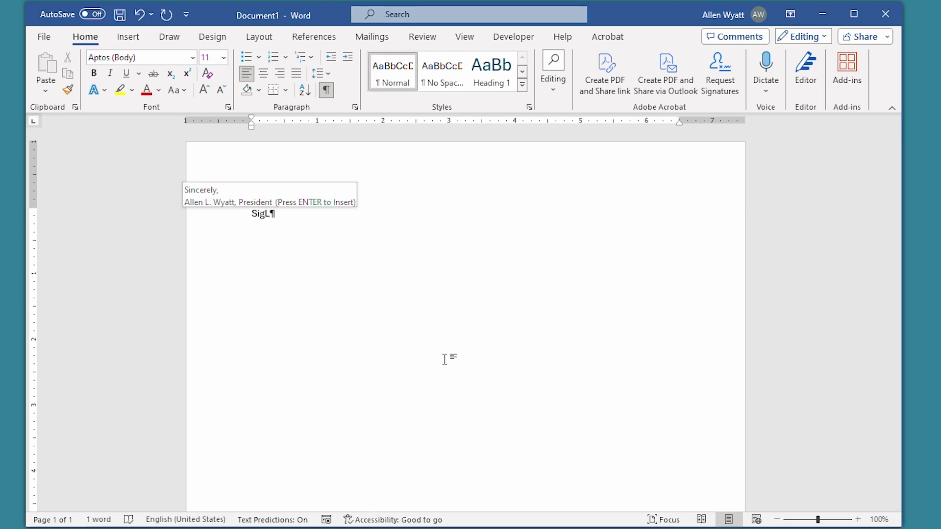
{"action": "key", "text": "Return"}
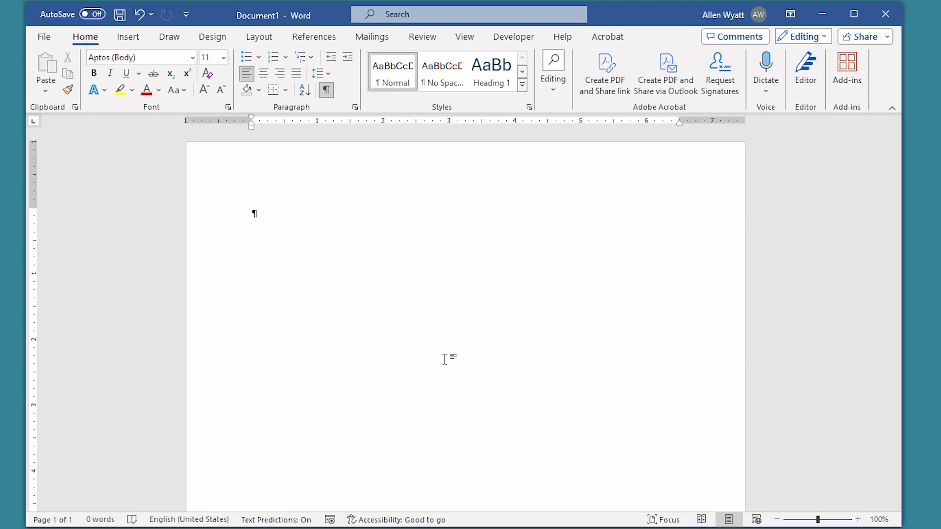
Delete the Formatted Sig Line entry in the Building Blocks Organizer, keeping FmtSig, SEA Heading, SEA Witness and SigLine.
{"action": "left_click", "coordinate": [137, 44]}
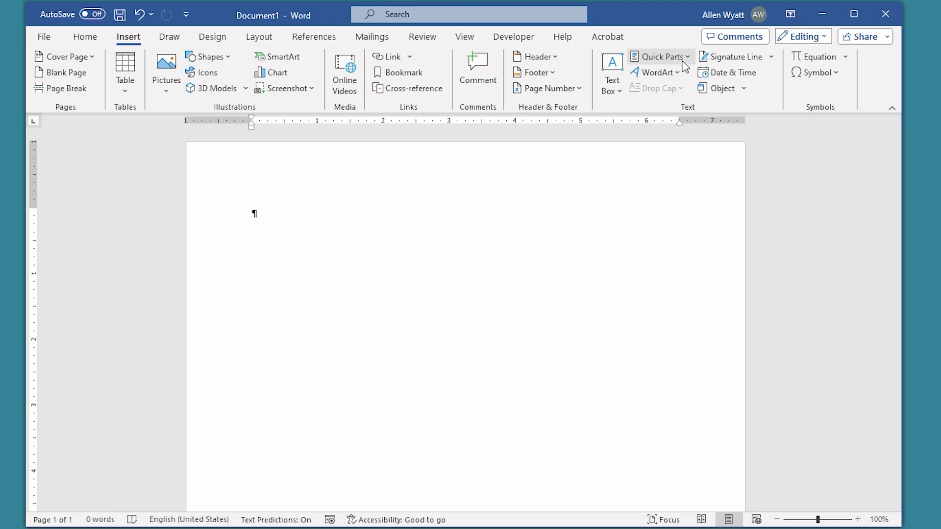
{"action": "left_click", "coordinate": [686, 58]}
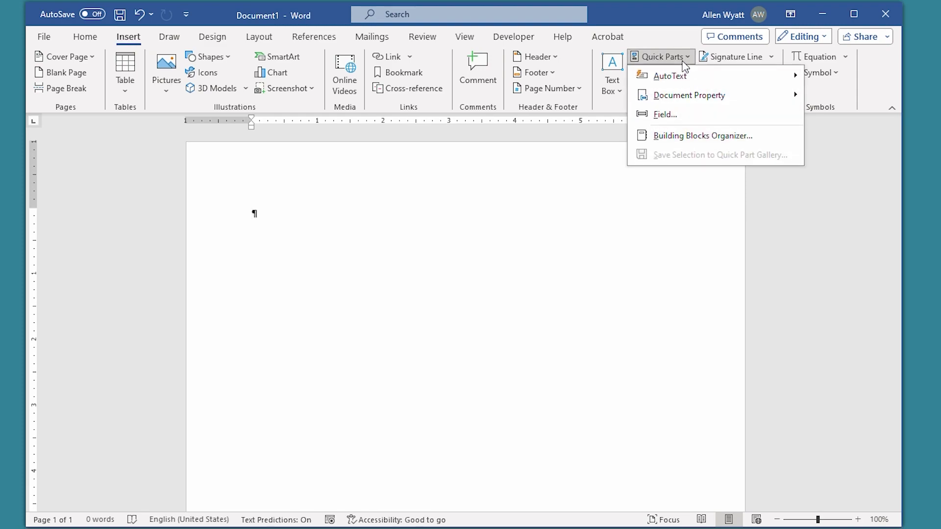
{"action": "left_click", "coordinate": [692, 141]}
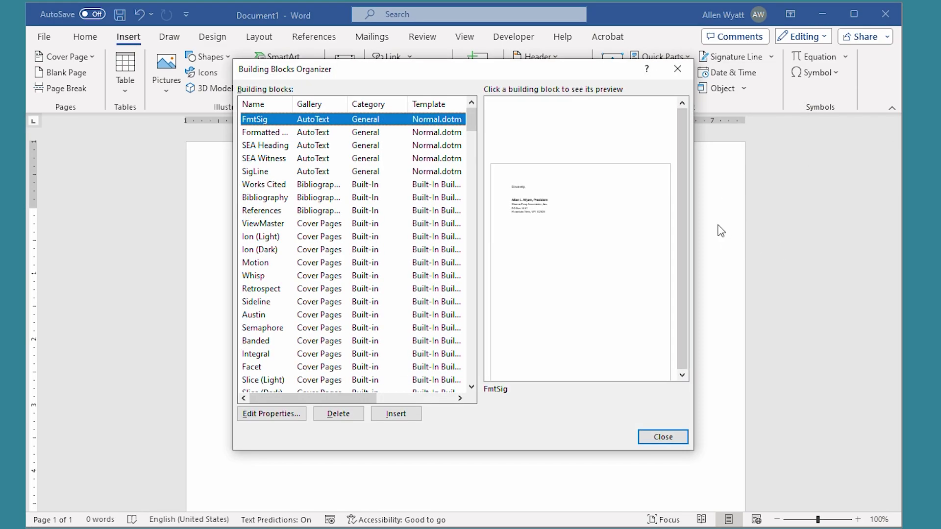
{"action": "left_click", "coordinate": [316, 135]}
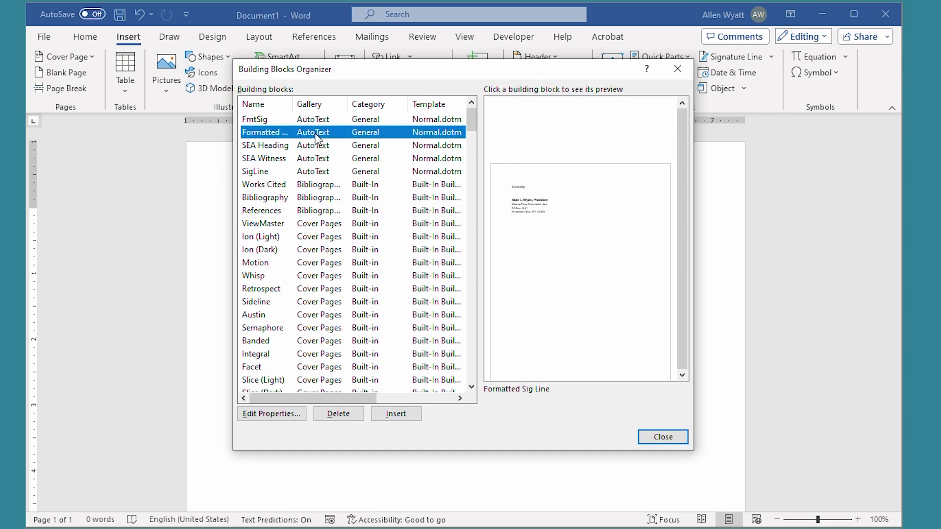
{"action": "left_click", "coordinate": [303, 146]}
{"action": "left_click", "coordinate": [308, 137]}
{"action": "left_click", "coordinate": [346, 417]}
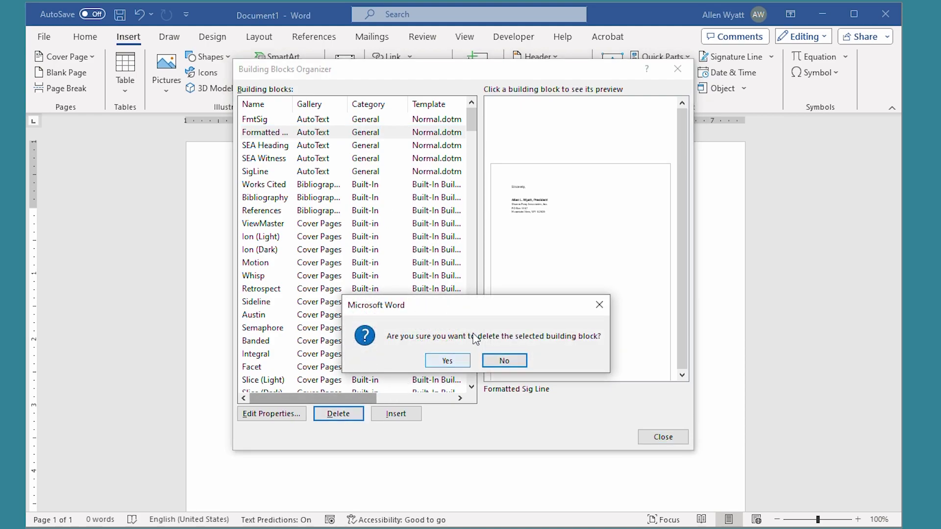
{"action": "left_click", "coordinate": [458, 362]}
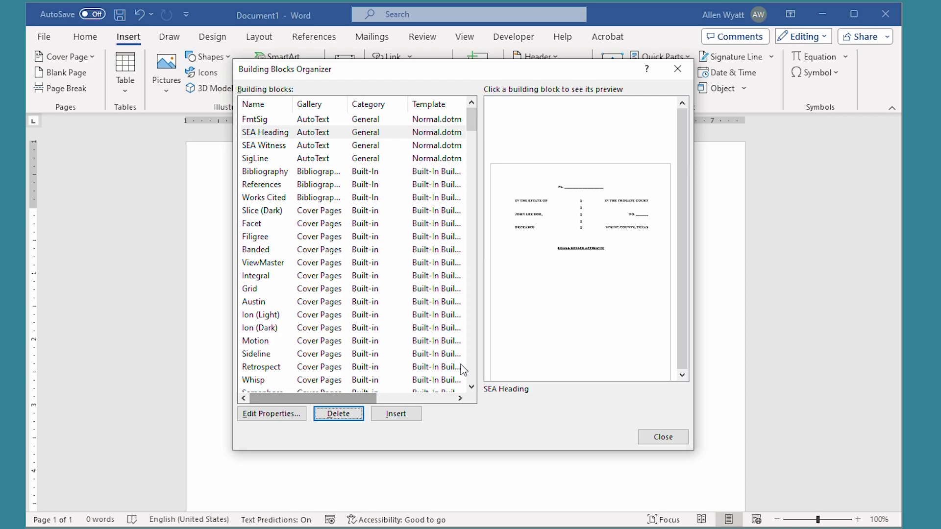
{"action": "left_click", "coordinate": [672, 438]}
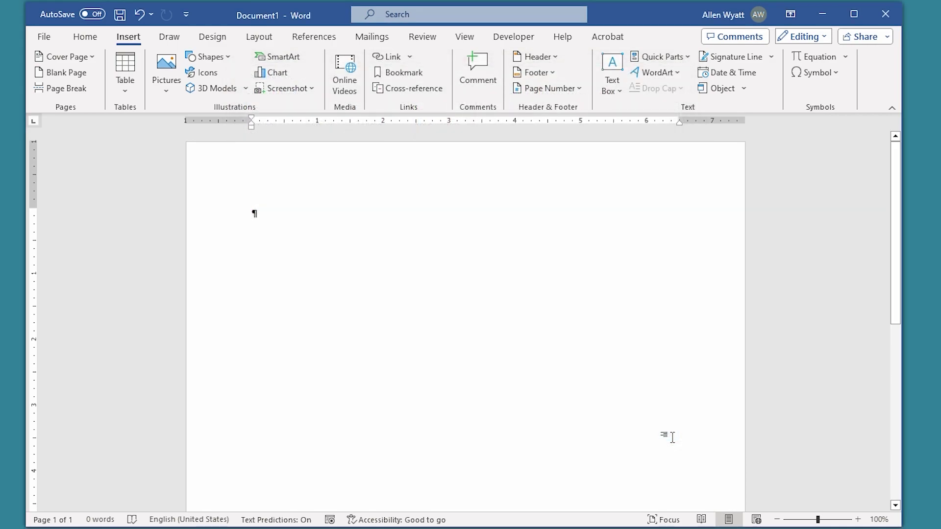